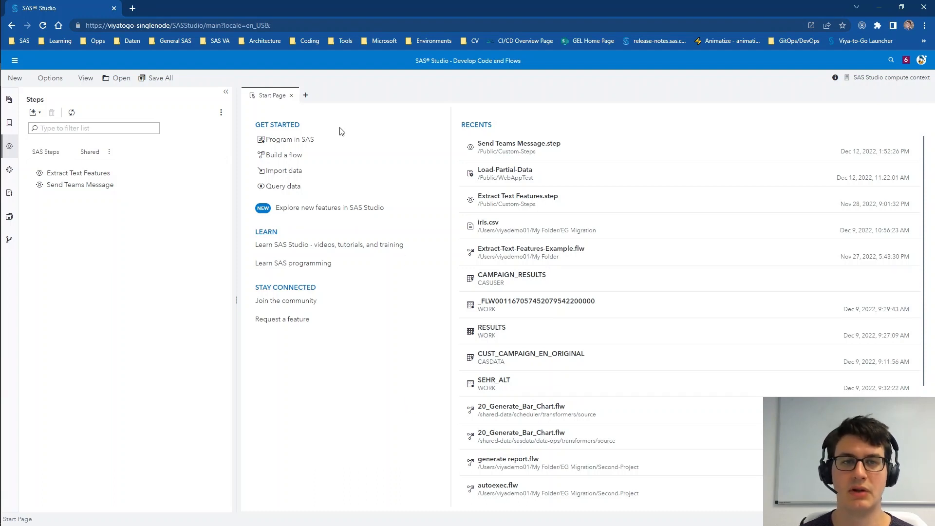
Create a new flow and add the shared Send Teams Message step to its canvas, enlarging the step's details area.
{"action": "left_click", "coordinate": [307, 96]}
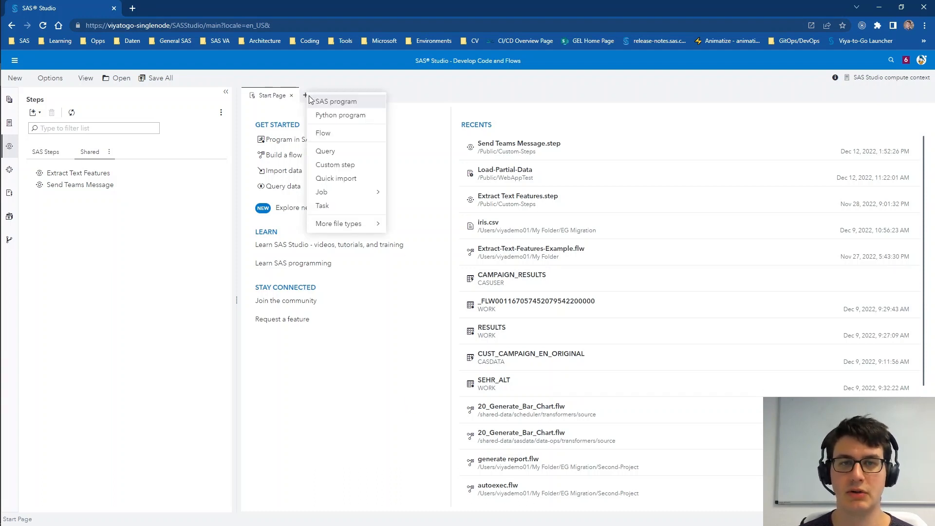
{"action": "left_click", "coordinate": [331, 139]}
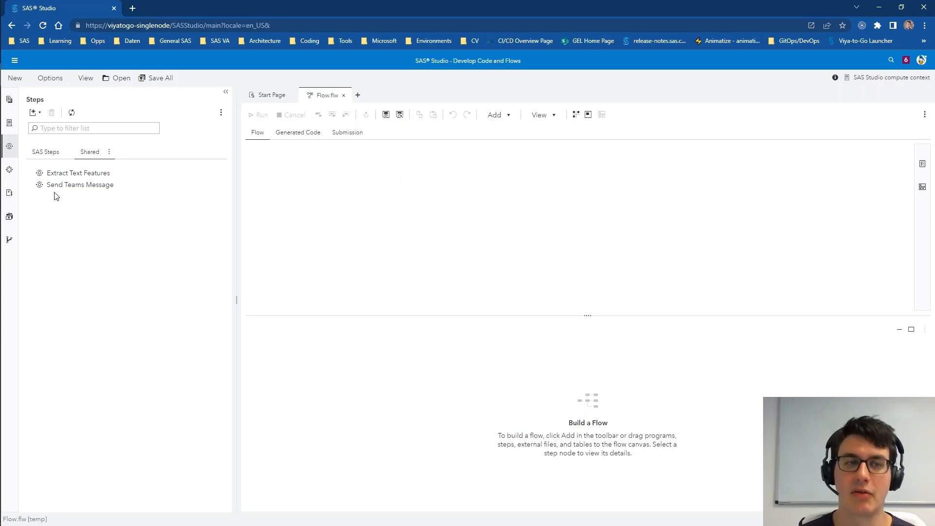
{"action": "left_click_drag", "start_coordinate": [56, 188], "coordinate": [291, 172]}
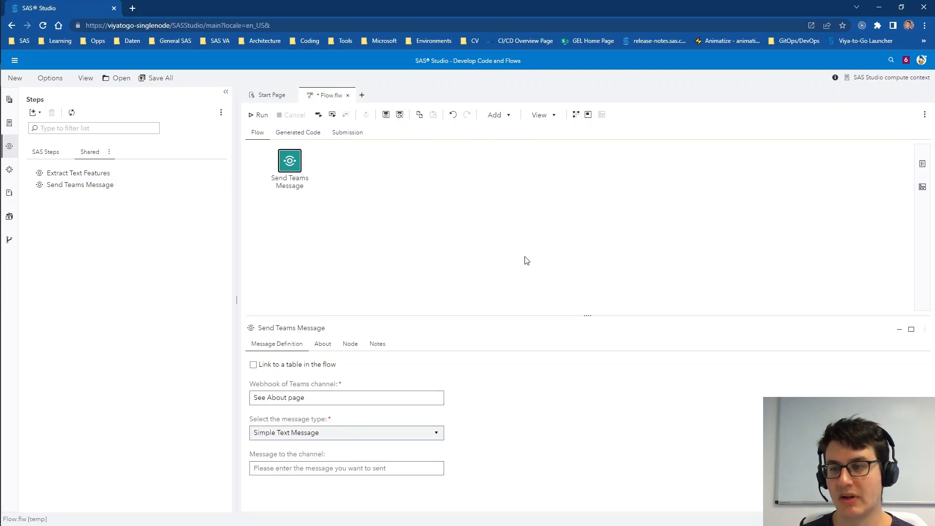
{"action": "left_click_drag", "start_coordinate": [586, 315], "coordinate": [587, 248]}
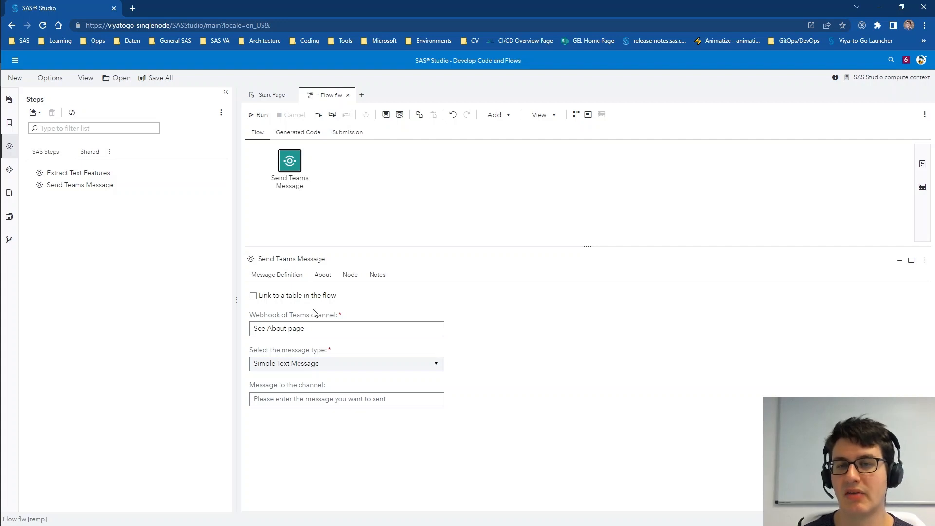
Switch to Microsoft Teams and open the Incoming Webhook connector configuration for the Demo for YT channel.
{"action": "key", "text": "alt+Tab"}
{"action": "key", "text": "alt+Tab"}
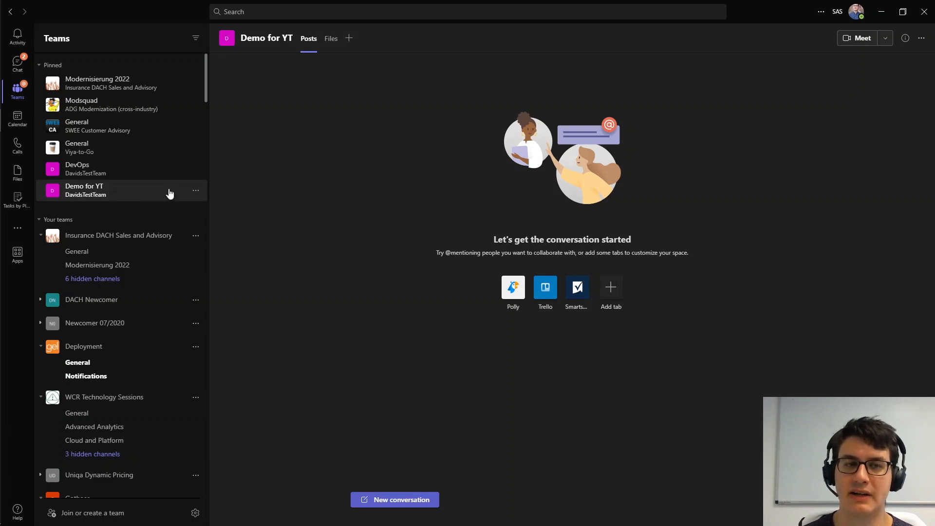
{"action": "left_click", "coordinate": [196, 193]}
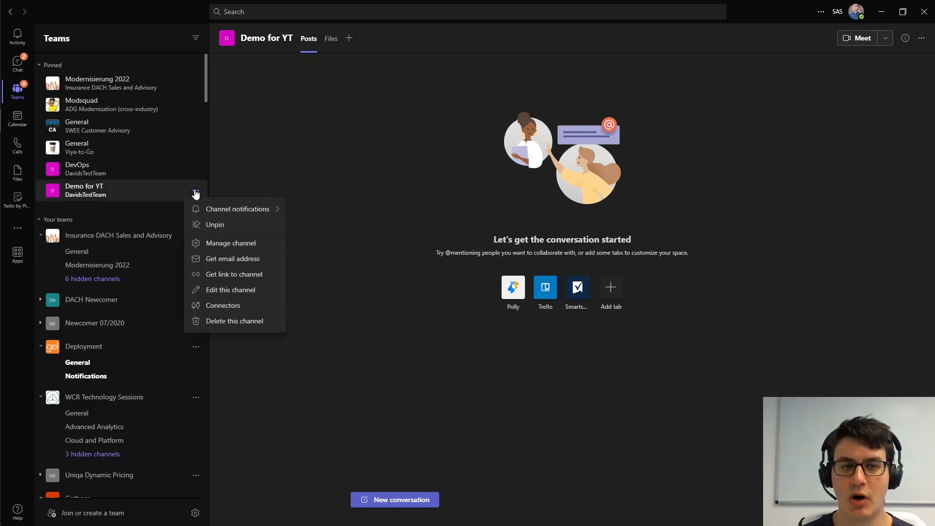
{"action": "left_click", "coordinate": [225, 307]}
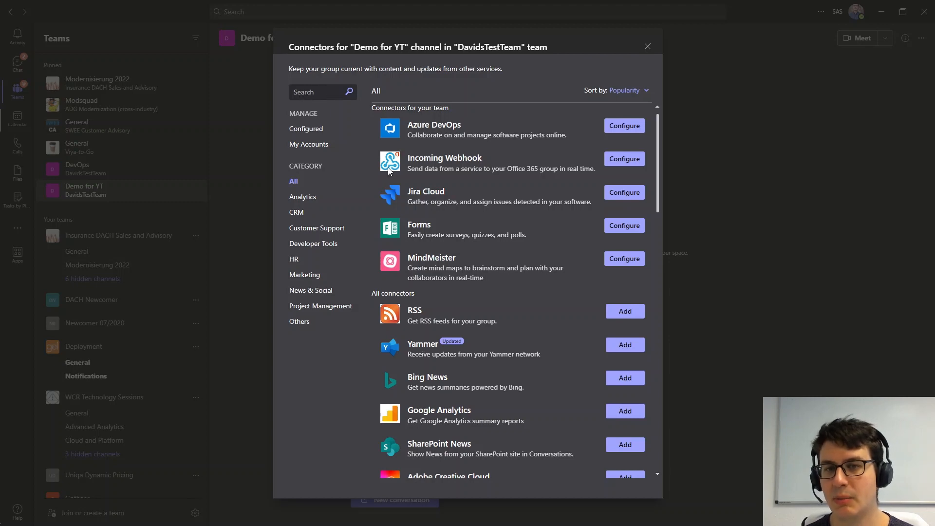
{"action": "left_click", "coordinate": [627, 163]}
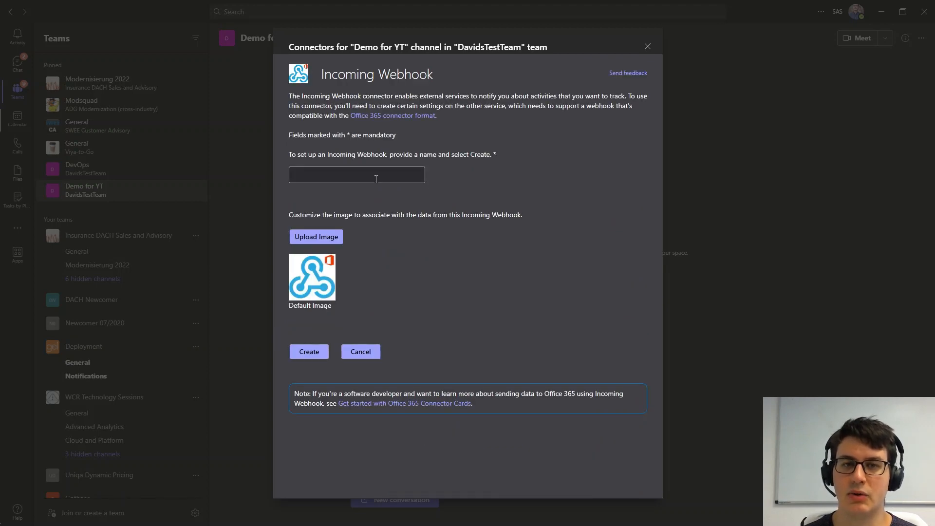
Create an incoming webhook named SAS Studio Notifier and copy its URL.
{"action": "left_click", "coordinate": [381, 172]}
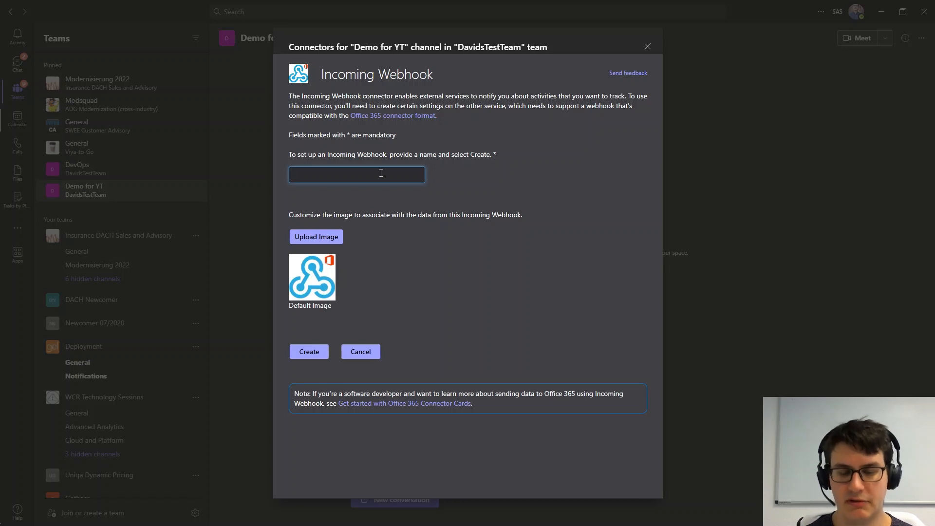
{"action": "type", "text": "SAS Stu"}
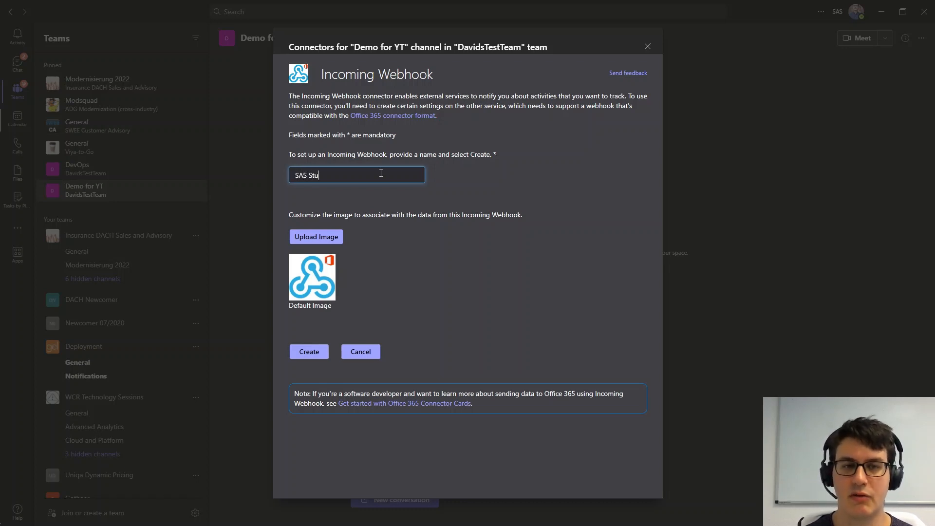
{"action": "type", "text": "dio Notifier"}
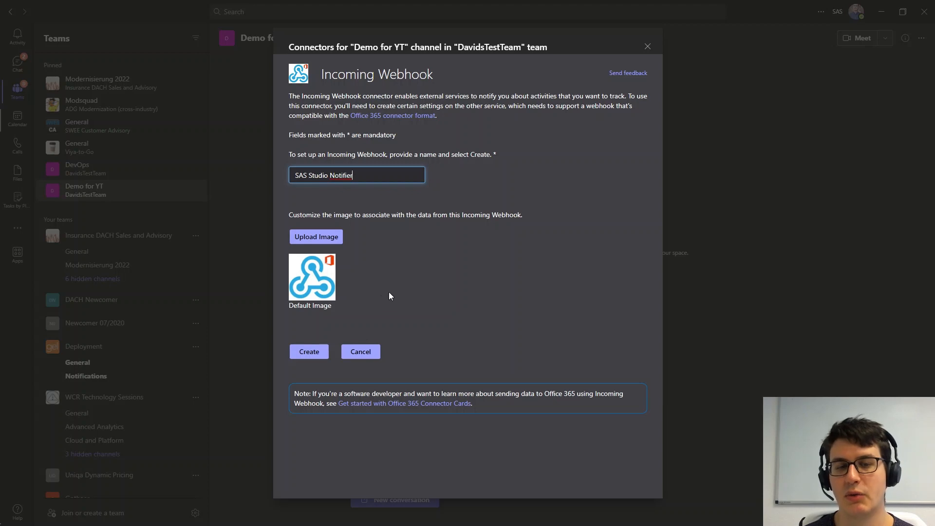
{"action": "left_click", "coordinate": [304, 355]}
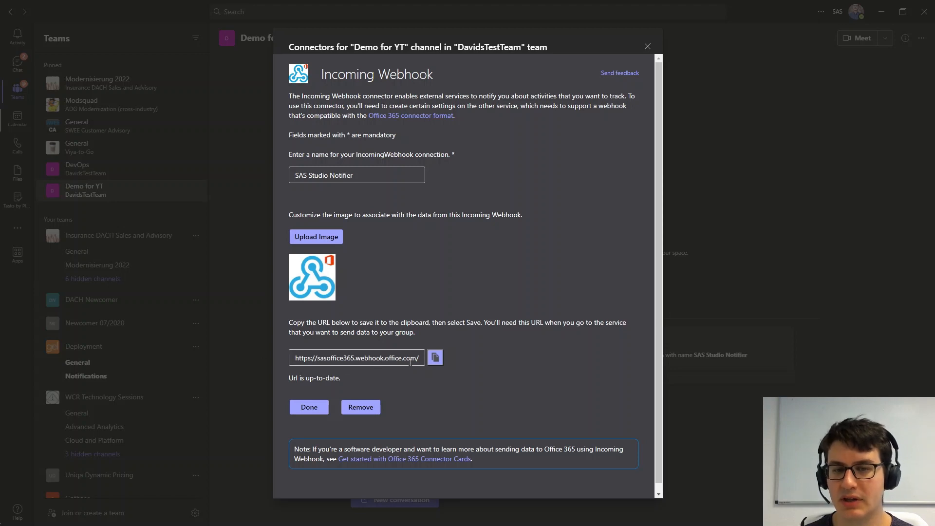
{"action": "left_click", "coordinate": [436, 359]}
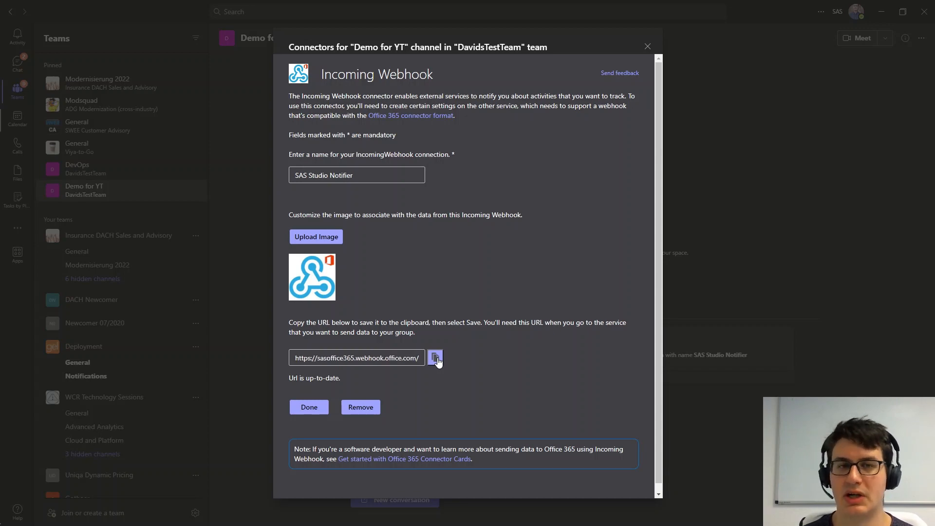
Switch to SAS Studio, paste the webhook URL as the step's Teams channel webhook, and enter "Hello World" as the message.
{"action": "key", "text": "alt+Tab"}
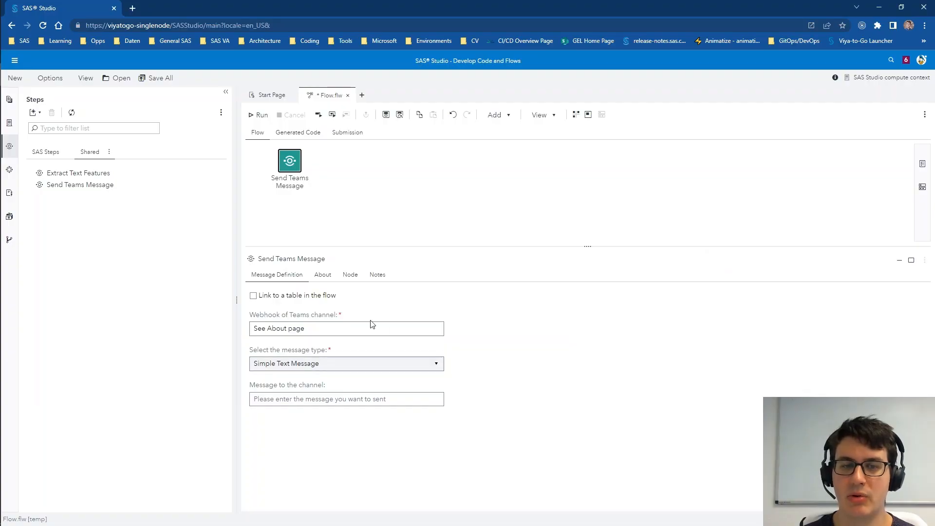
{"action": "triple_click", "coordinate": [372, 327]}
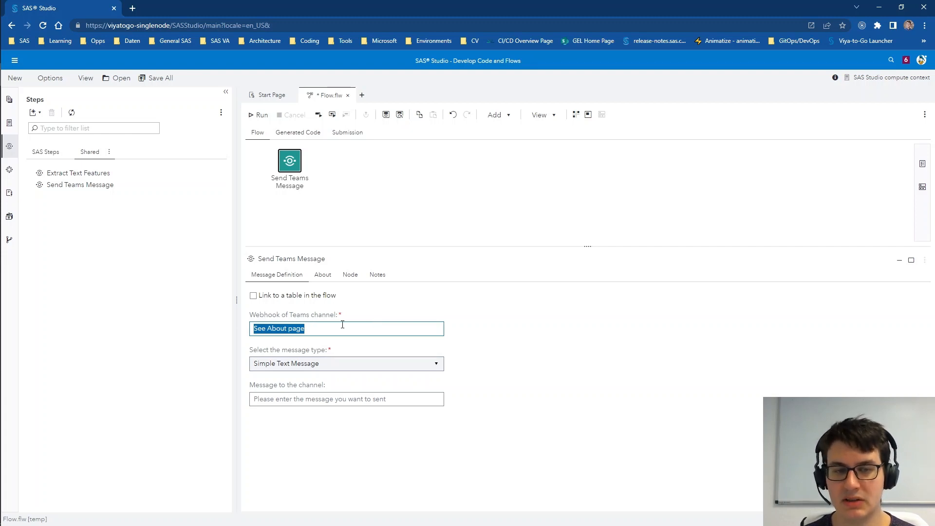
{"action": "key", "text": "ctrl+v"}
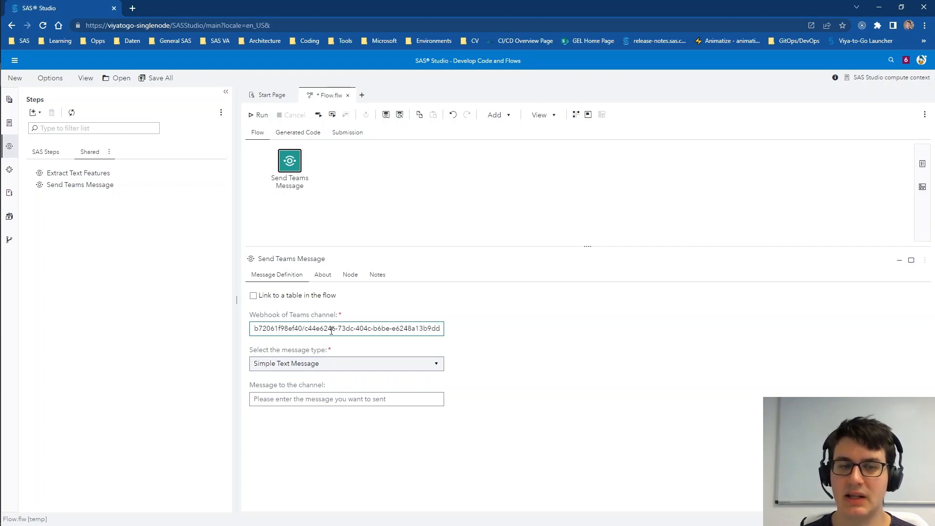
{"action": "left_click", "coordinate": [321, 400]}
{"action": "type", "text": "Hello World"}
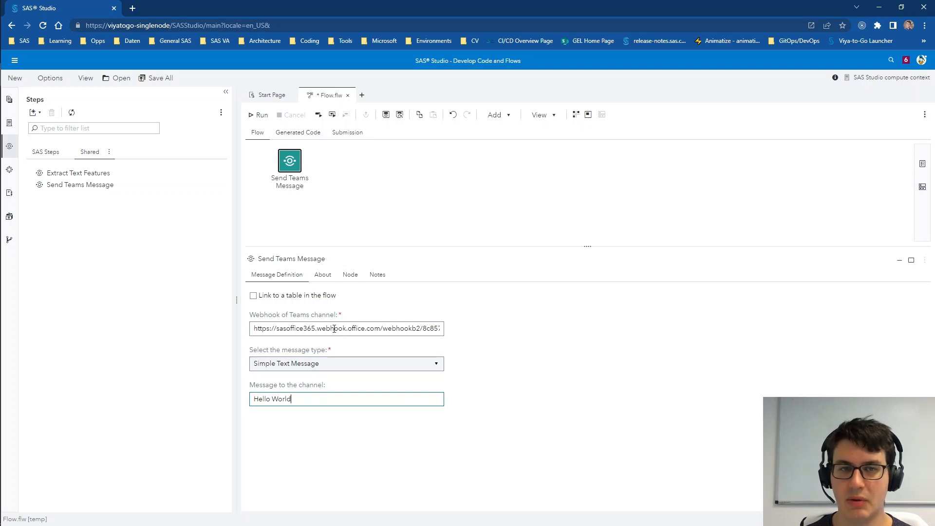
Run the flow, and switch to Teams to check the Demo for YT channel's posts, closing the connector dialog.
{"action": "left_click", "coordinate": [253, 115]}
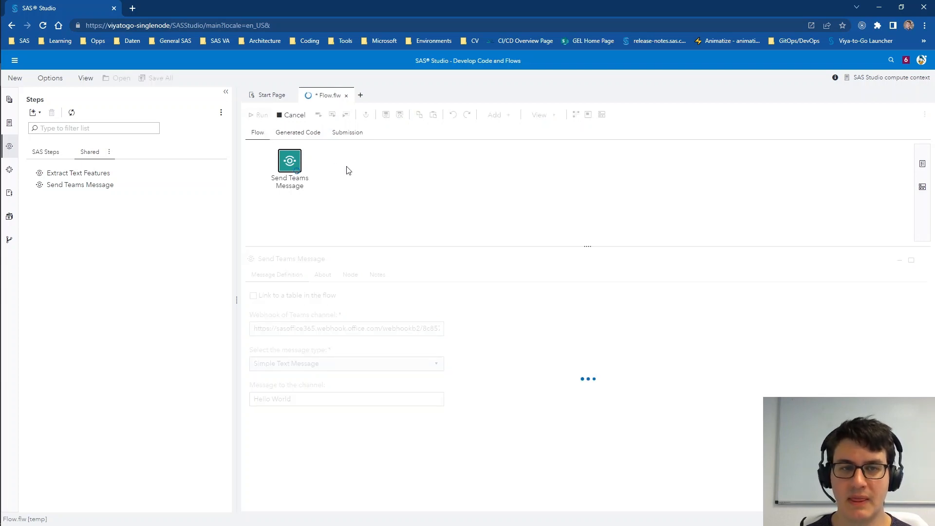
{"action": "key", "text": "alt+Tab"}
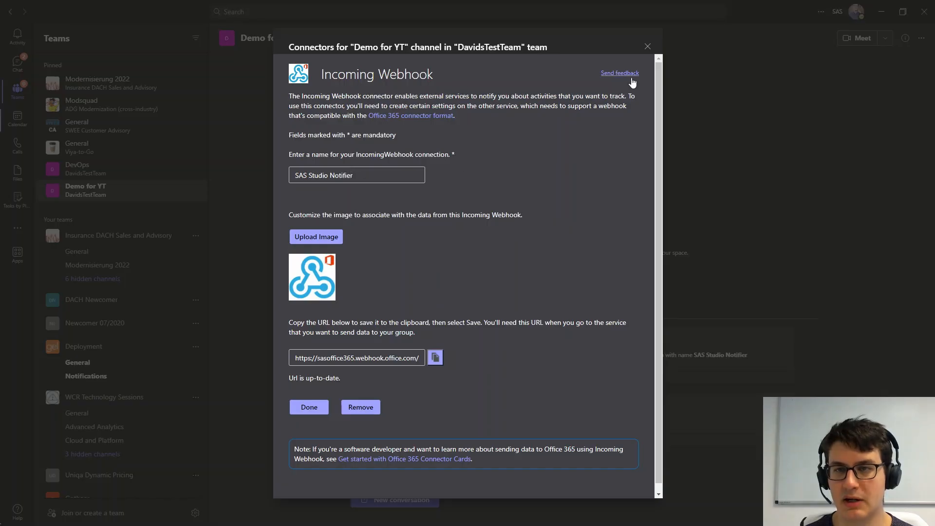
{"action": "left_click", "coordinate": [647, 47]}
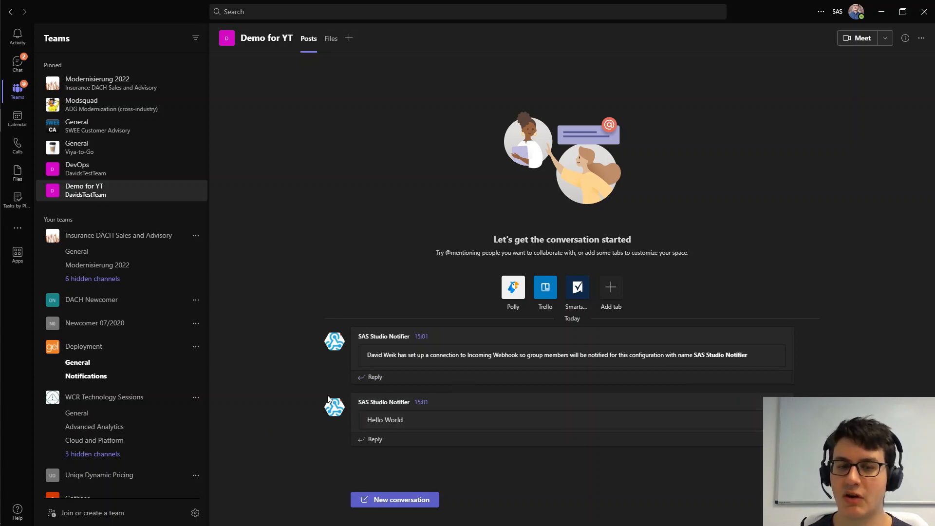
Return to SAS Studio, change the step's message type to Information Message, and enlarge the details area.
{"action": "key", "text": "alt+Tab"}
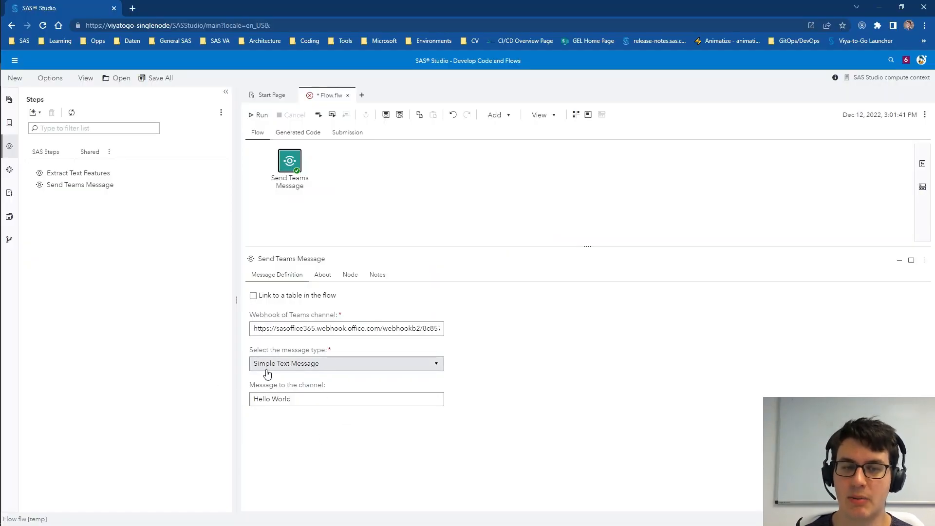
{"action": "left_click", "coordinate": [330, 370]}
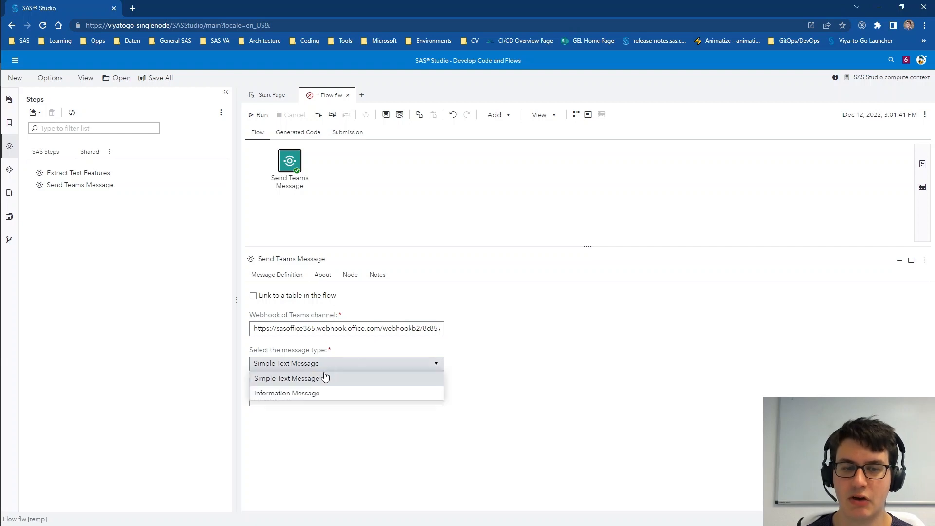
{"action": "left_click", "coordinate": [299, 395]}
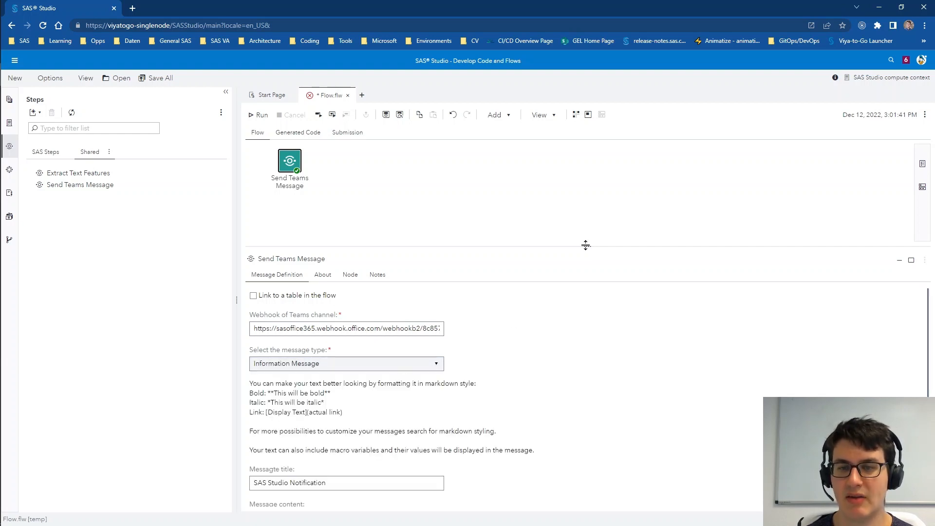
{"action": "left_click_drag", "start_coordinate": [587, 246], "coordinate": [588, 195]}
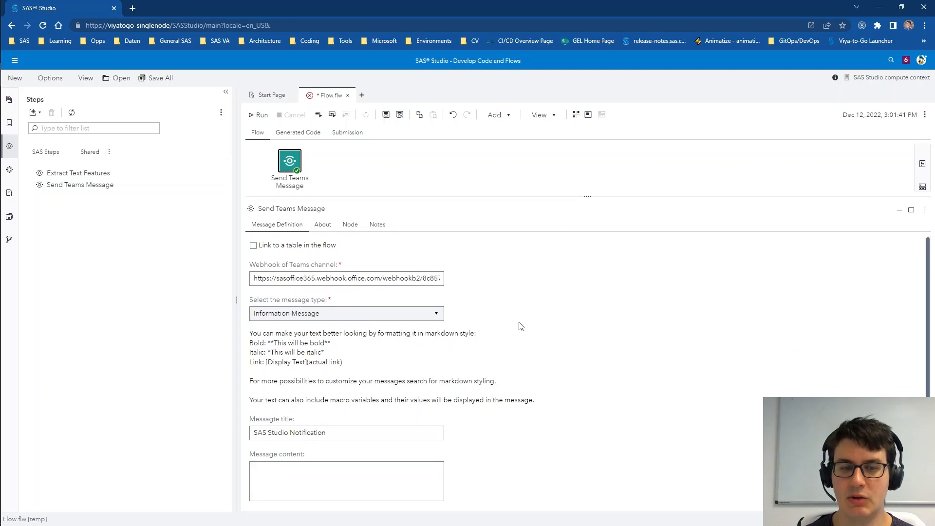
Make the message title bold with Markdown as "**SAS Studio Notification**".
{"action": "scroll", "coordinate": [496, 372], "scroll_direction": "down", "scroll_amount": 1}
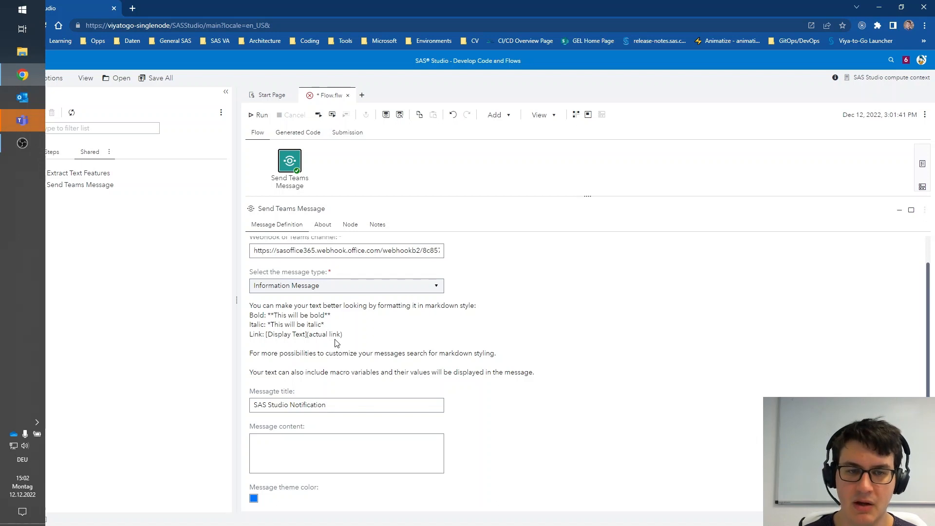
{"action": "scroll", "coordinate": [333, 346], "scroll_direction": "up", "scroll_amount": 1}
{"action": "scroll", "coordinate": [333, 346], "scroll_direction": "down", "scroll_amount": 1}
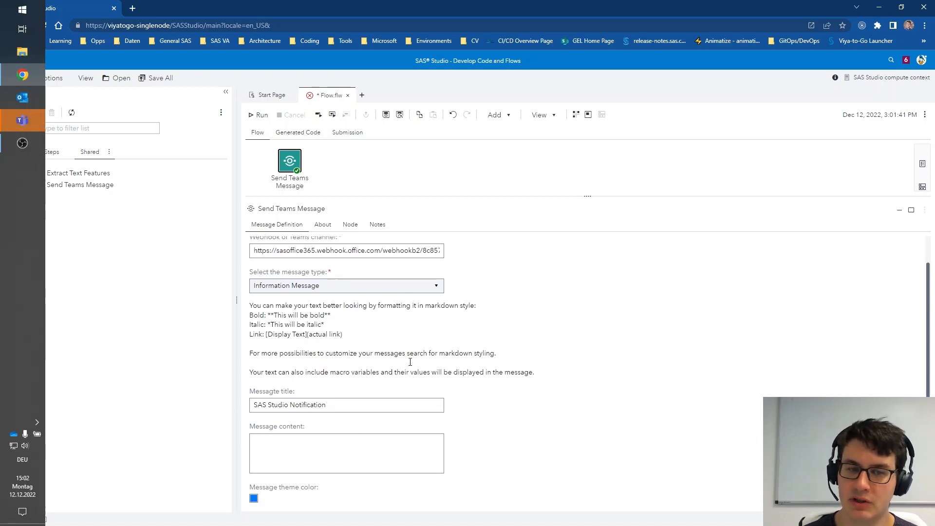
{"action": "left_click_drag", "start_coordinate": [349, 336], "coordinate": [250, 324]}
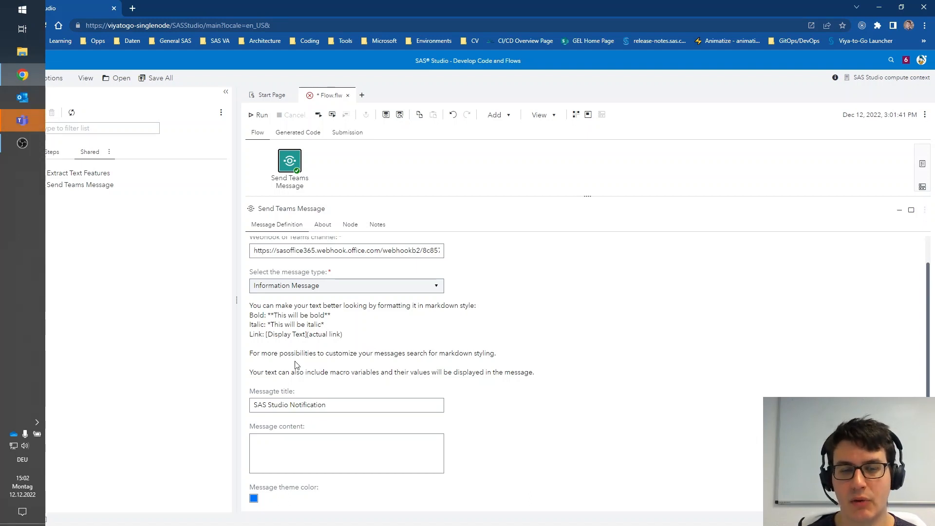
{"action": "left_click_drag", "start_coordinate": [254, 405], "coordinate": [332, 405]}
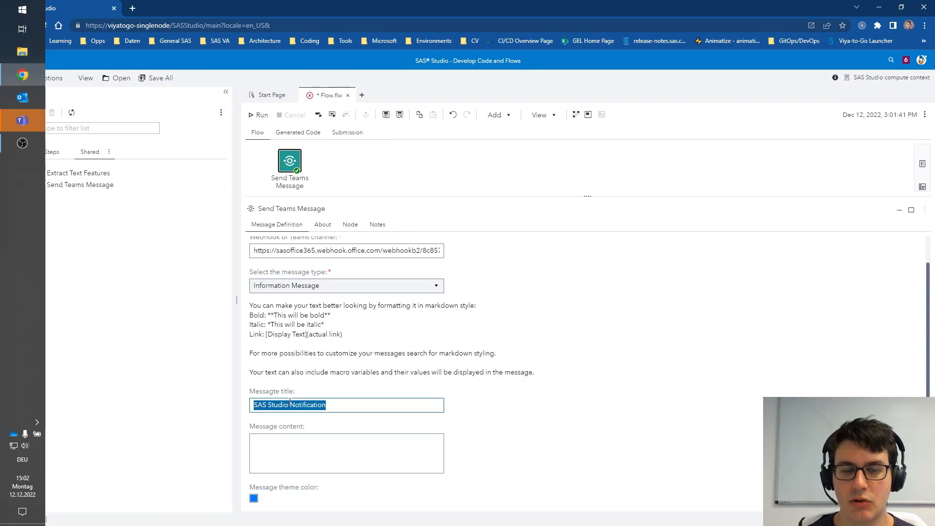
{"action": "left_click", "coordinate": [254, 404]}
{"action": "type", "text": "**"}
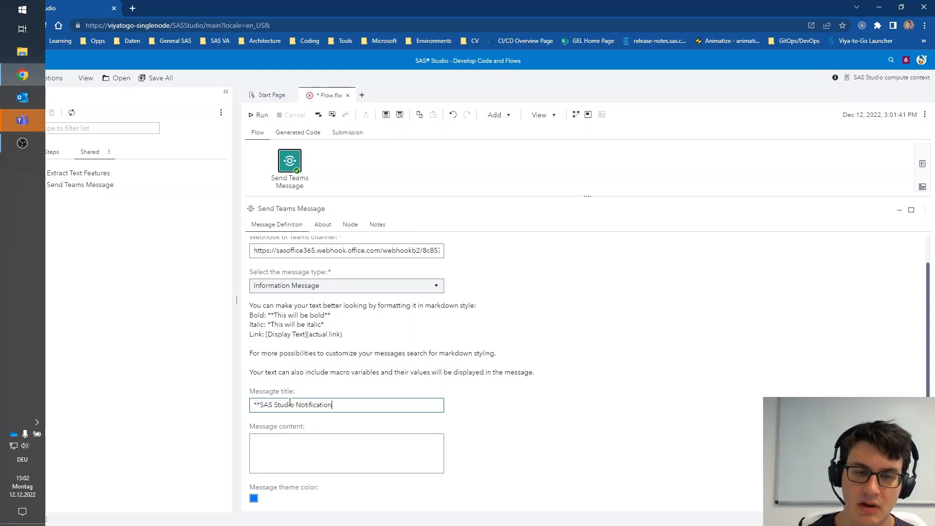
{"action": "type", "text": "**"}
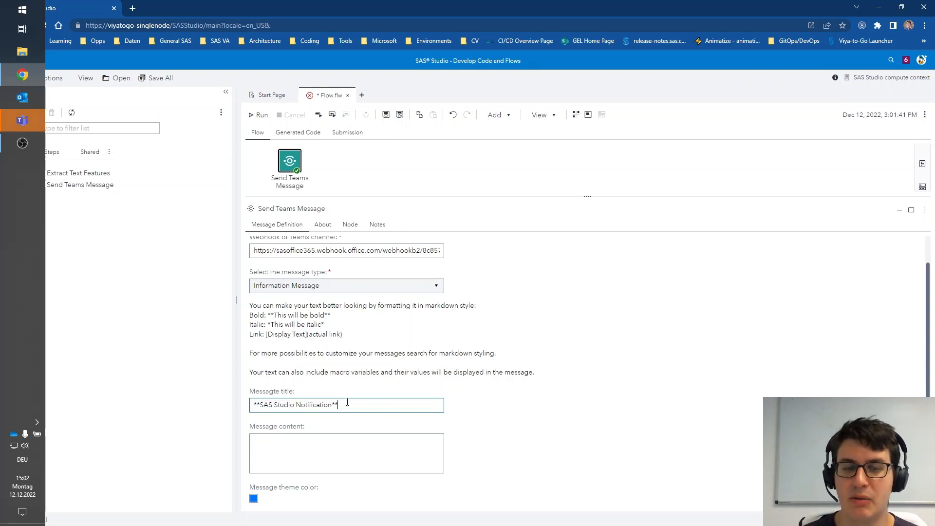
Copy the GitHub URL of the sassoftware/sas-studio-custom-steps repository using a temporary browser tab, and return to the empty message content.
{"action": "left_click", "coordinate": [301, 453]}
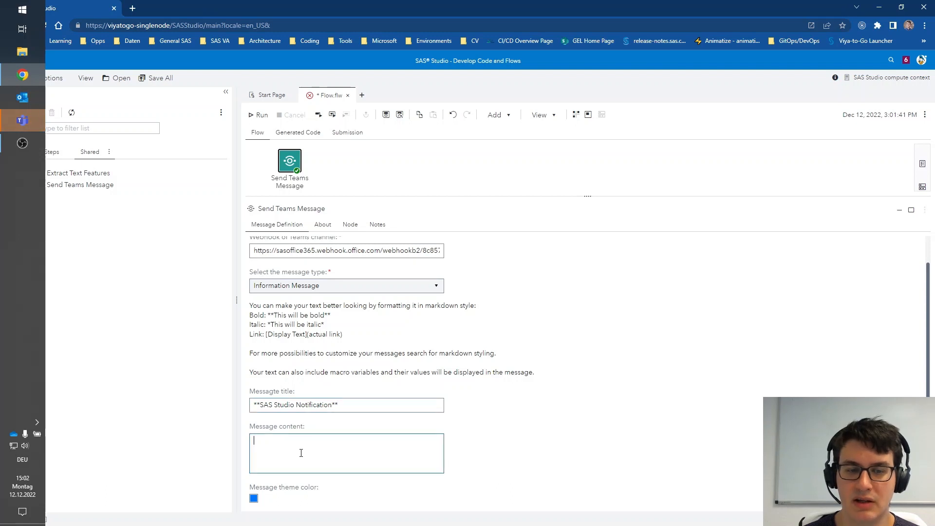
{"action": "key", "text": "ctrl+t"}
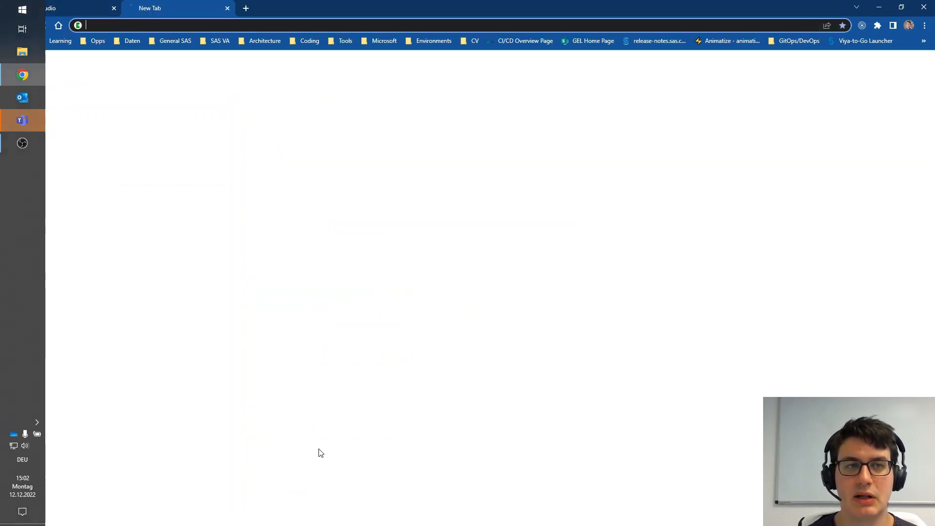
{"action": "type", "text": "github"}
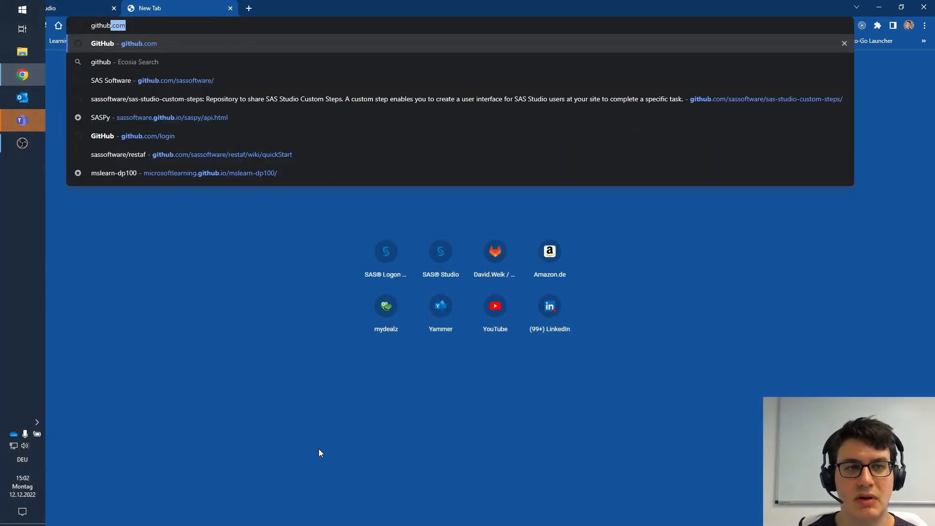
{"action": "key", "text": "Down"}
{"action": "key", "text": "Down"}
{"action": "key", "text": "Down"}
{"action": "key", "text": "ctrl+a"}
{"action": "key", "text": "ctrl+c"}
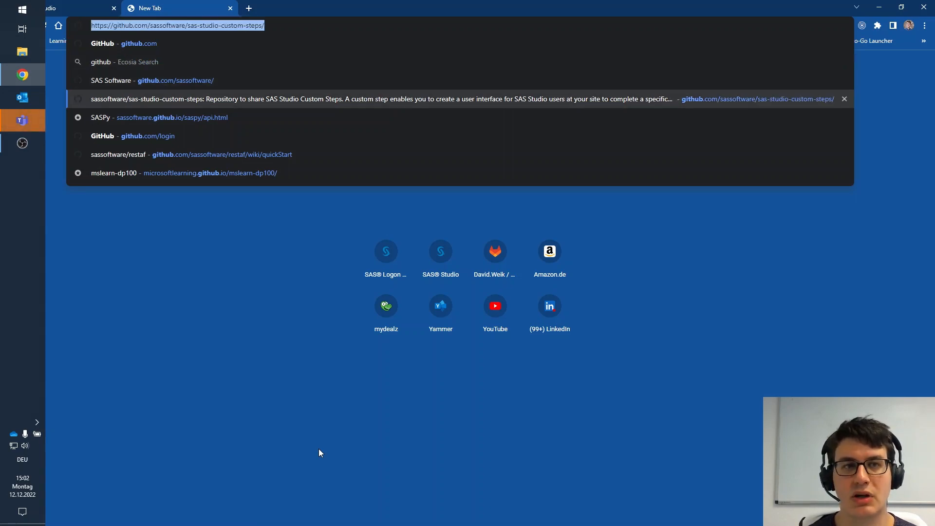
{"action": "key", "text": "ctrl+w"}
{"action": "left_click", "coordinate": [320, 453]}
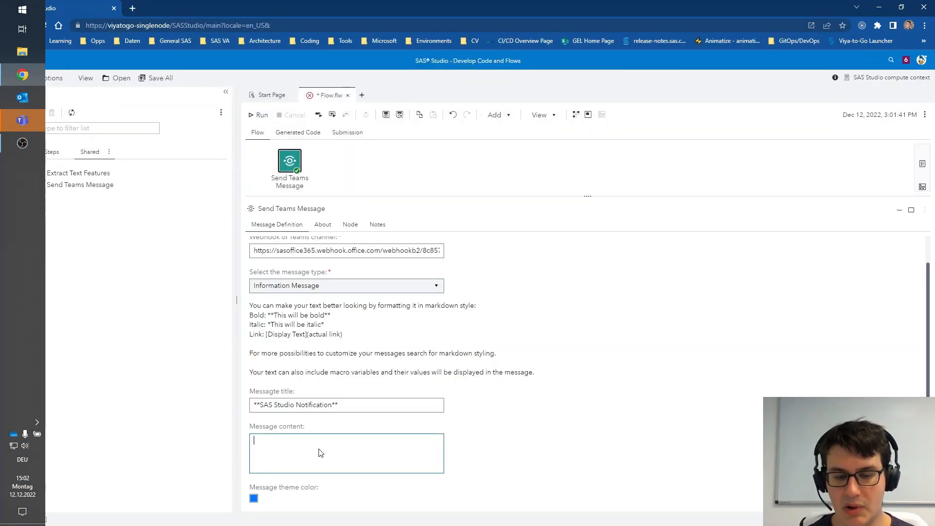
Begin the message content with the text "Hello World, this is the link to".
{"action": "type", "text": "Hello "}
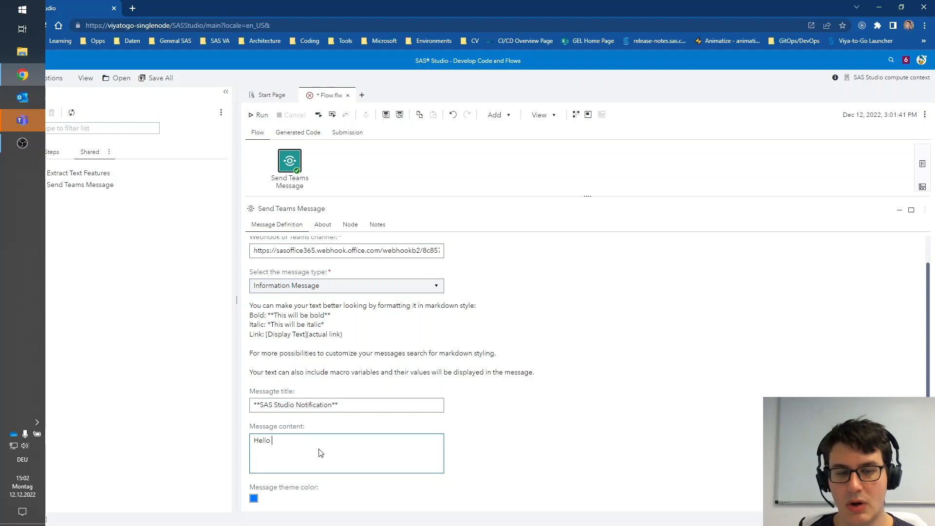
{"action": "type", "text": "World, this "}
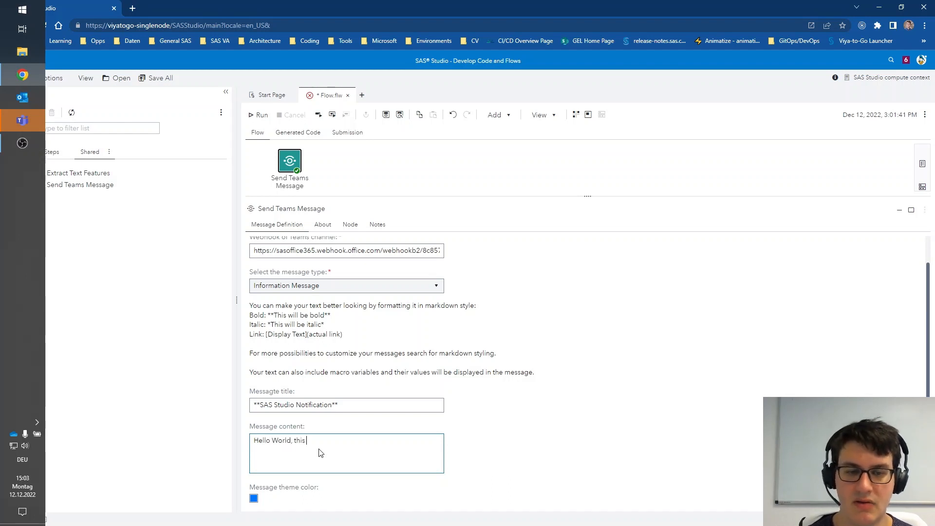
{"action": "type", "text": "is the link"}
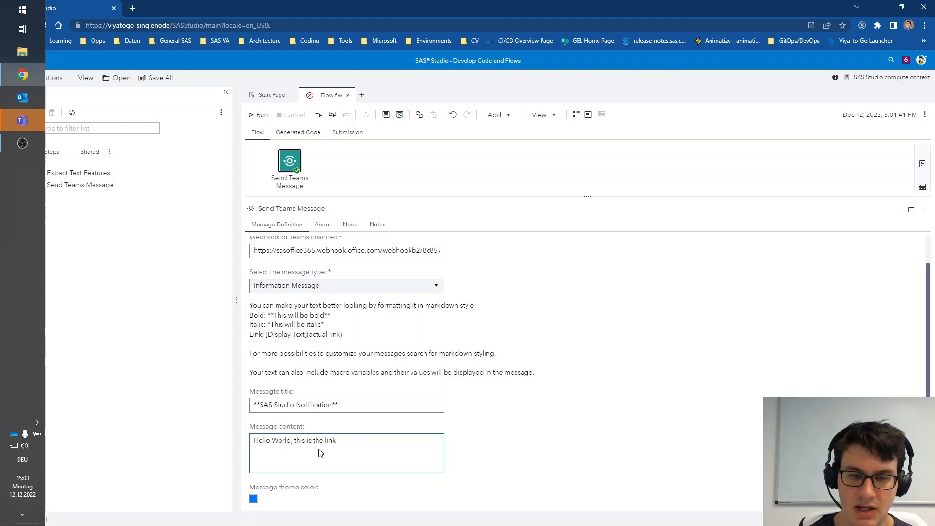
{"action": "type", "text": " to"}
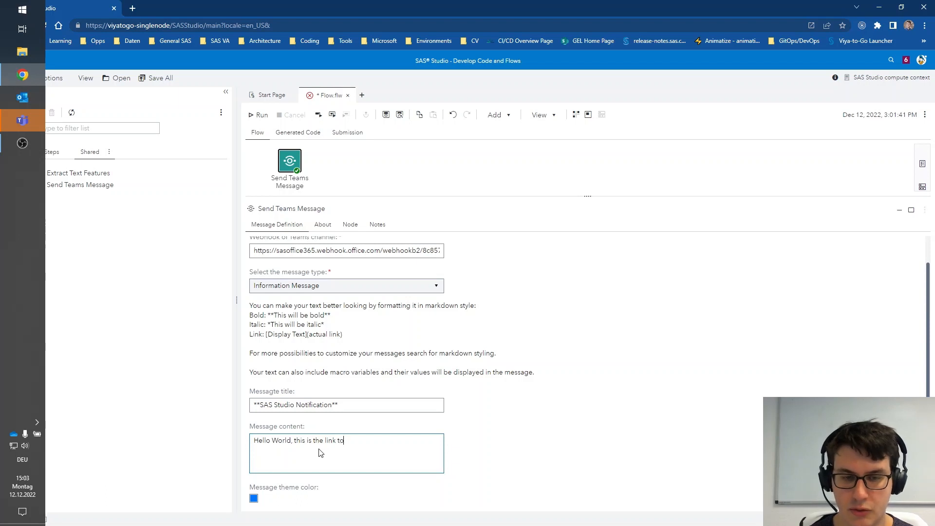
Append a Markdown link to the message content, with display text "SAS Studio Custom Steps repo" and the copied GitHub repository URL as target.
{"action": "type", "text": " [SAS S"}
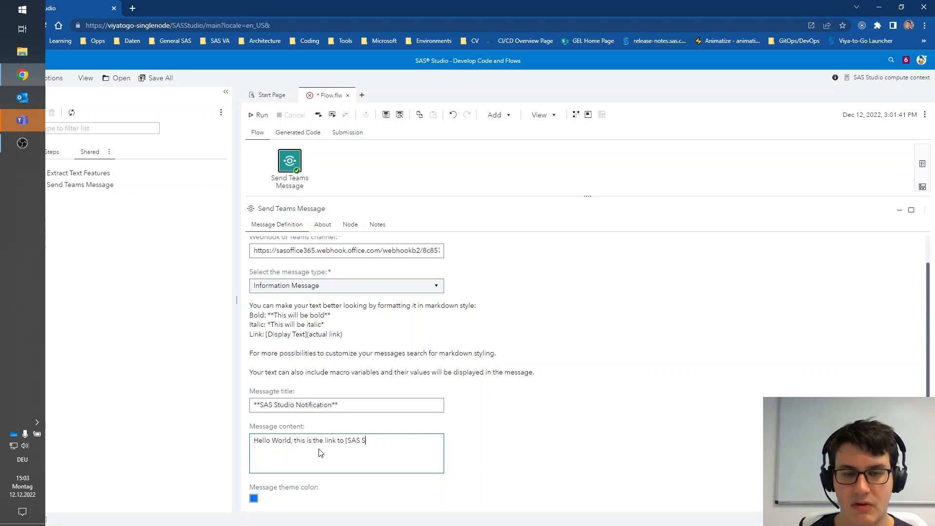
{"action": "type", "text": "tudio Custom S"}
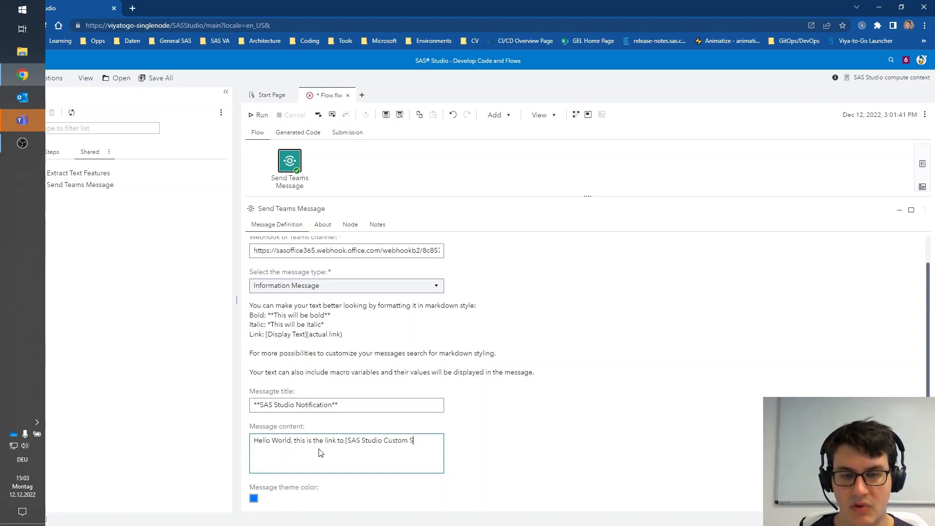
{"action": "type", "text": "tep]s rep"}
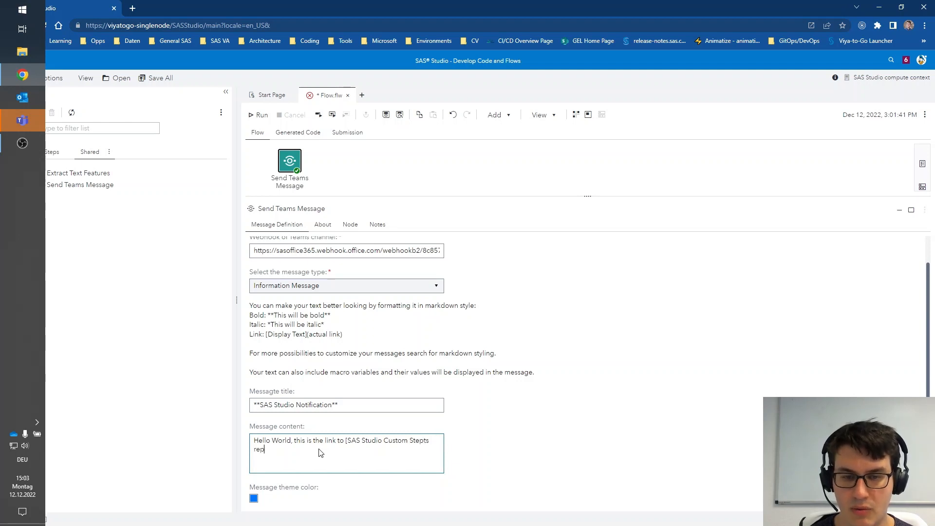
{"action": "key", "text": "BackSpace"}
{"action": "key", "text": "BackSpace"}
{"action": "key", "text": "BackSpace"}
{"action": "key", "text": "BackSpace"}
{"action": "key", "text": "BackSpace"}
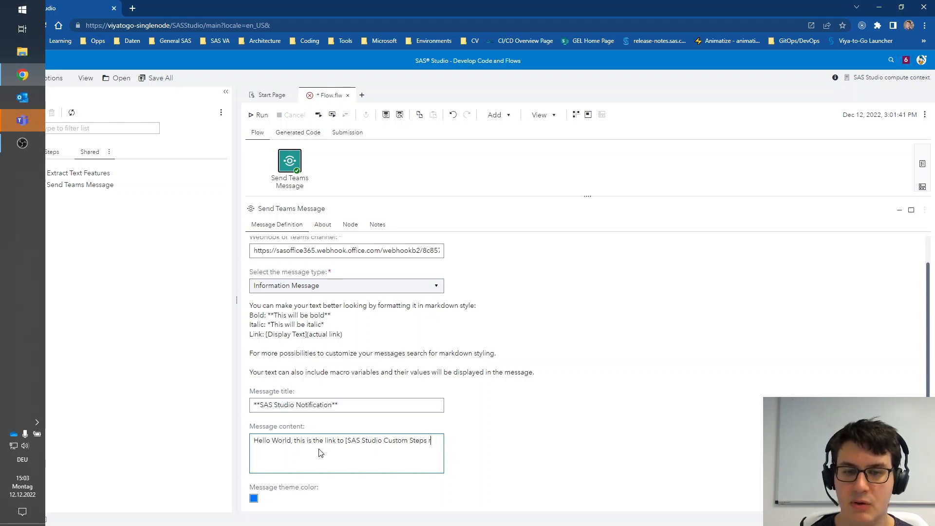
{"action": "type", "text": "epo"}
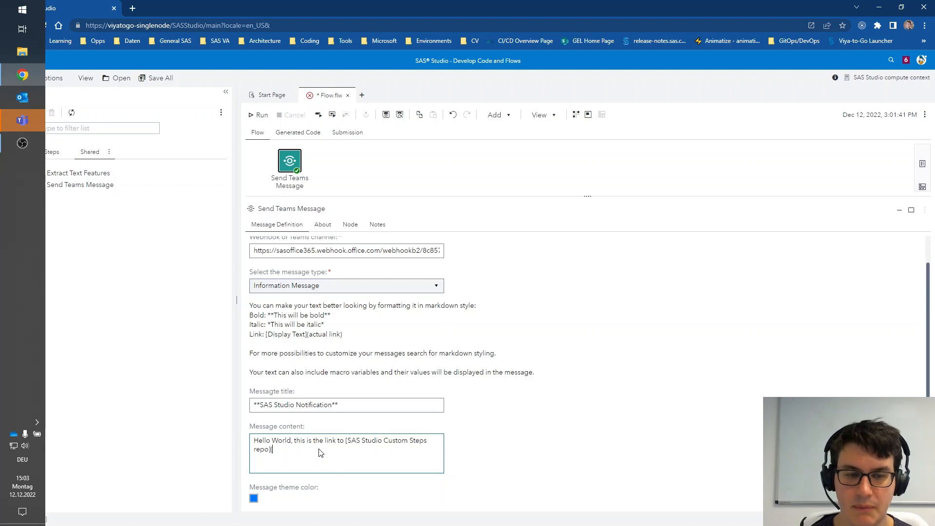
{"action": "type", "text": "]("}
{"action": "key", "text": "ctrl+v"}
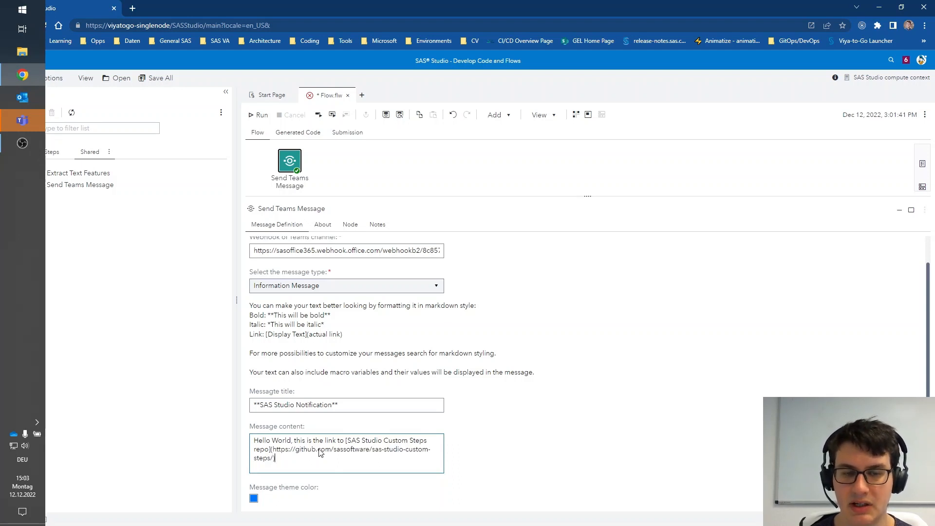
Set the message theme color to a standard medium green and run the Send Teams Message node.
{"action": "left_click", "coordinate": [253, 498]}
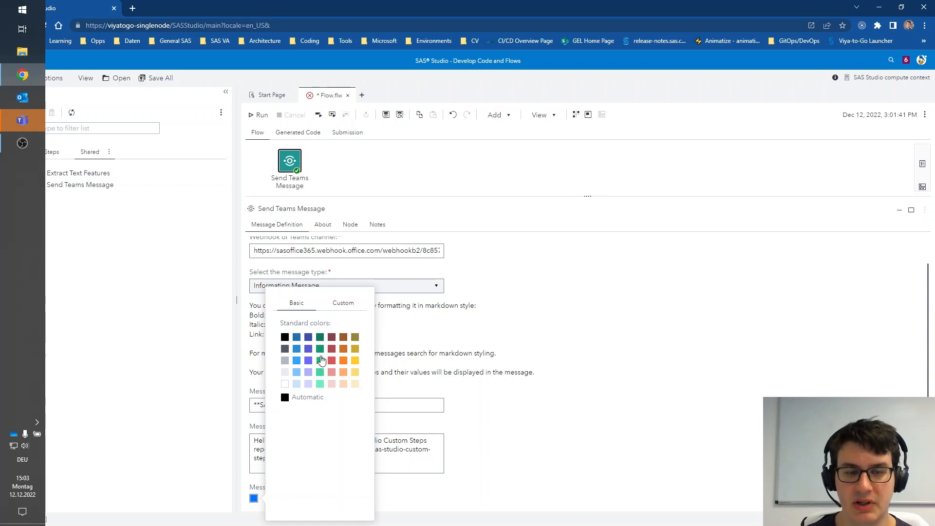
{"action": "left_click", "coordinate": [320, 360]}
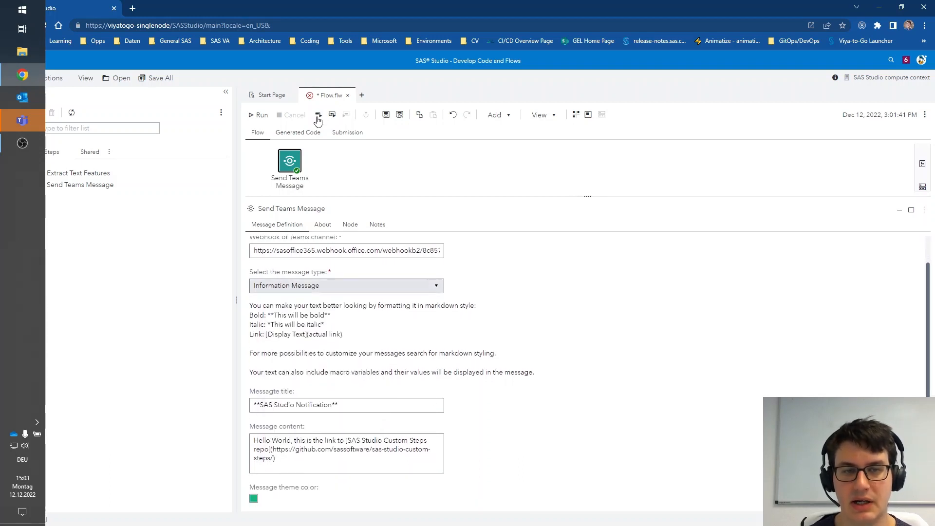
{"action": "right_click", "coordinate": [290, 159]}
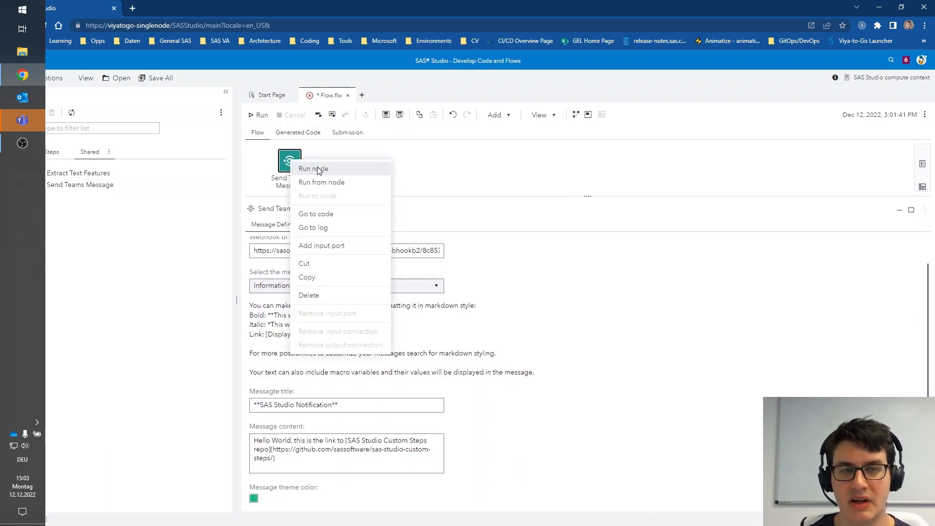
{"action": "left_click", "coordinate": [314, 168]}
Switch to Teams to check the new notification's title, open its repository link, and return to SAS Studio to review the message content.
{"action": "key", "text": "alt+Tab"}
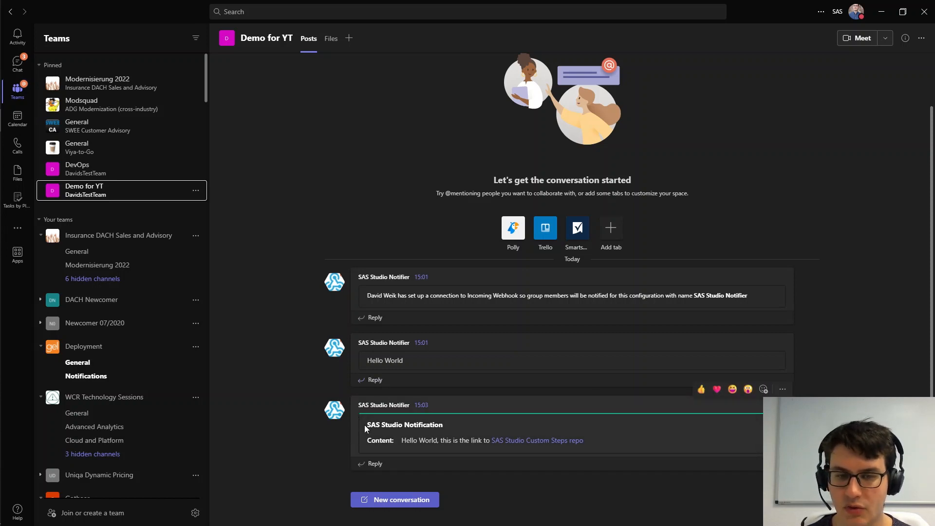
{"action": "left_click_drag", "start_coordinate": [367, 425], "coordinate": [477, 425]}
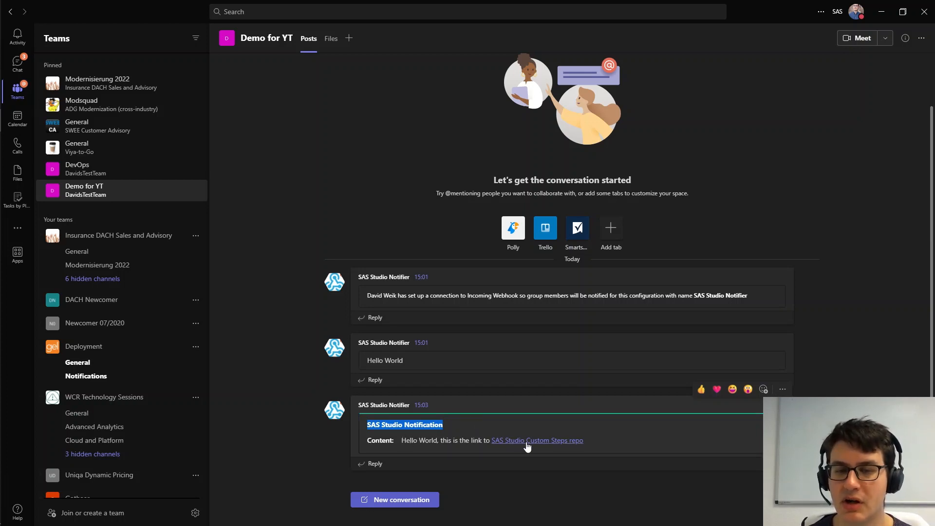
{"action": "left_click", "coordinate": [527, 441]}
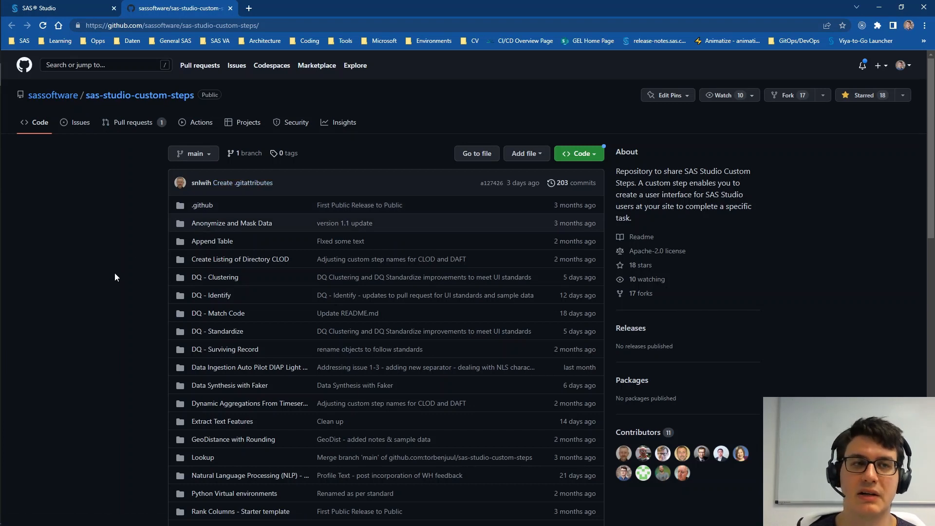
{"action": "left_click", "coordinate": [67, 6]}
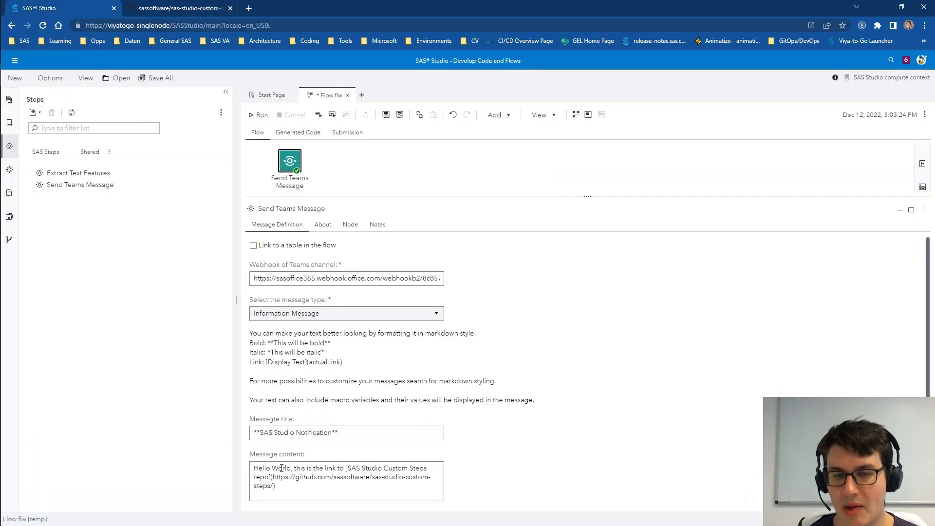
{"action": "triple_click", "coordinate": [297, 492]}
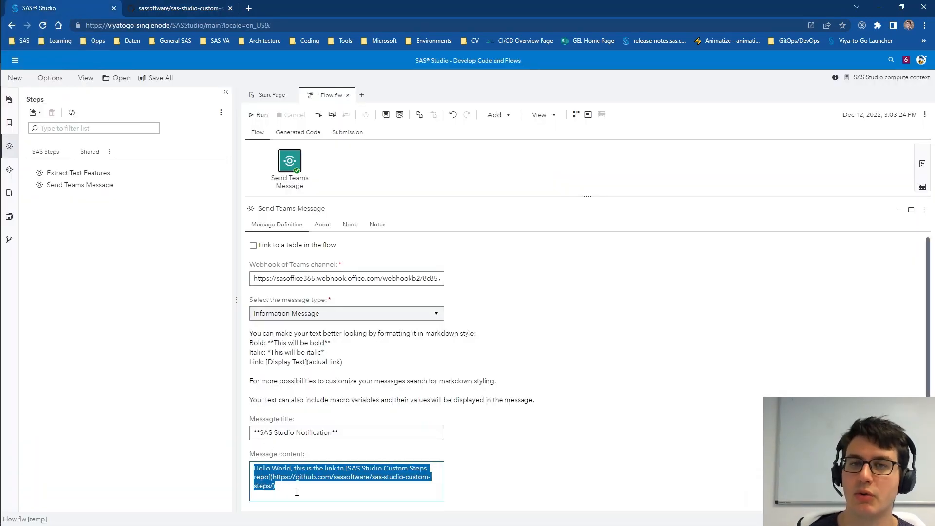
{"action": "left_click", "coordinate": [297, 492]}
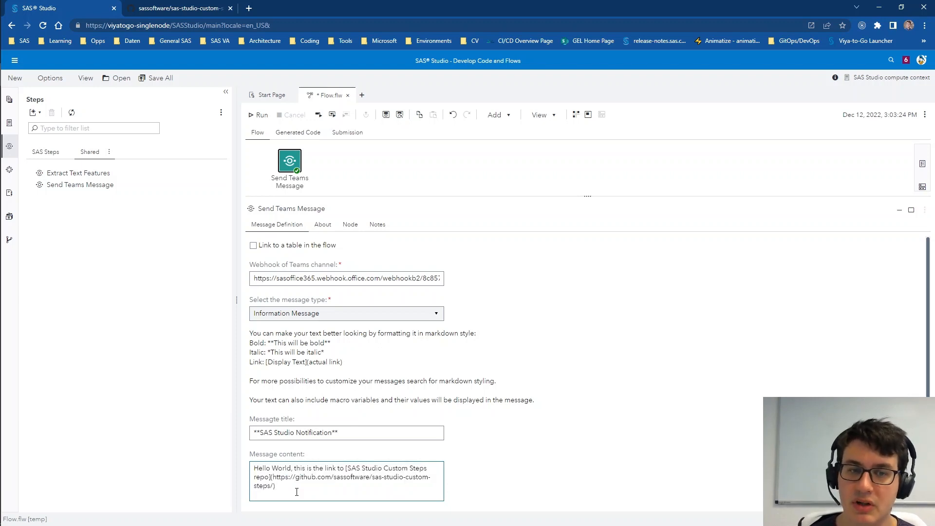
Enable linking to a table in the flow and add an input port to the Send Teams Message node.
{"action": "left_click", "coordinate": [270, 248]}
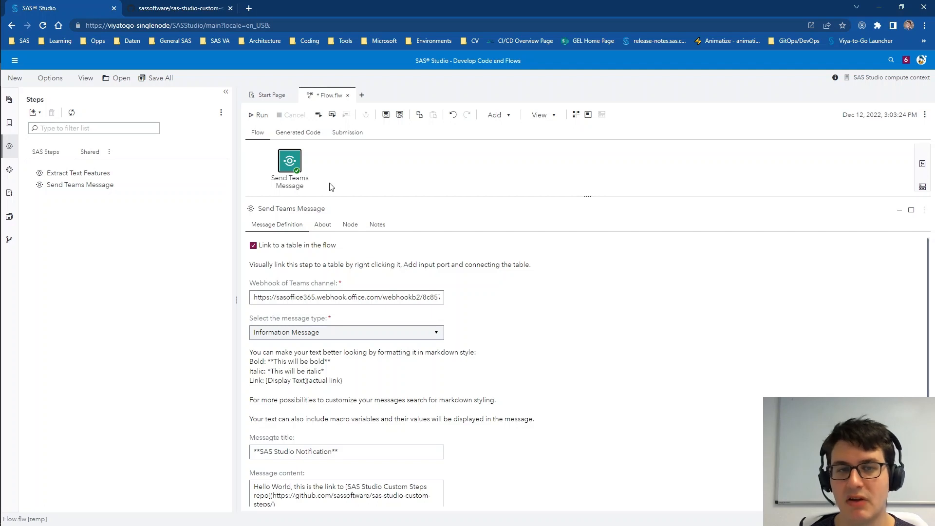
{"action": "right_click", "coordinate": [290, 160]}
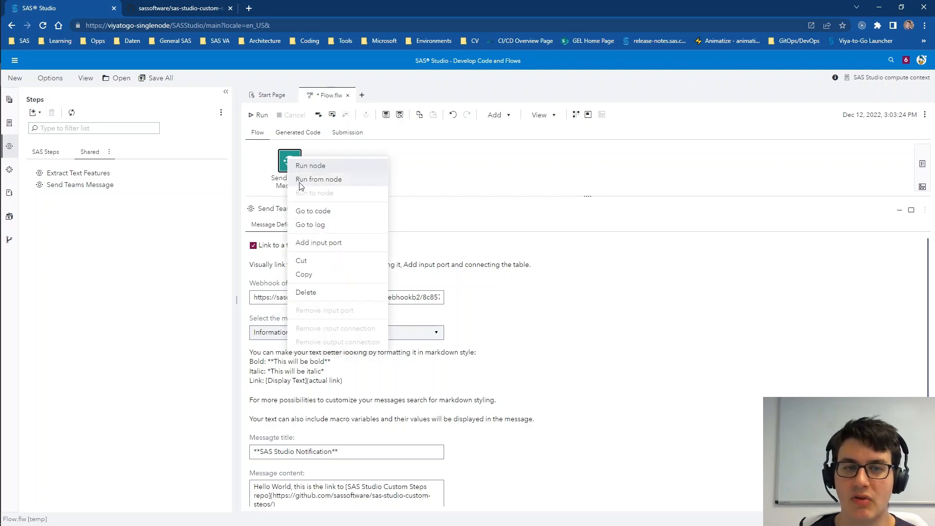
{"action": "left_click", "coordinate": [327, 243]}
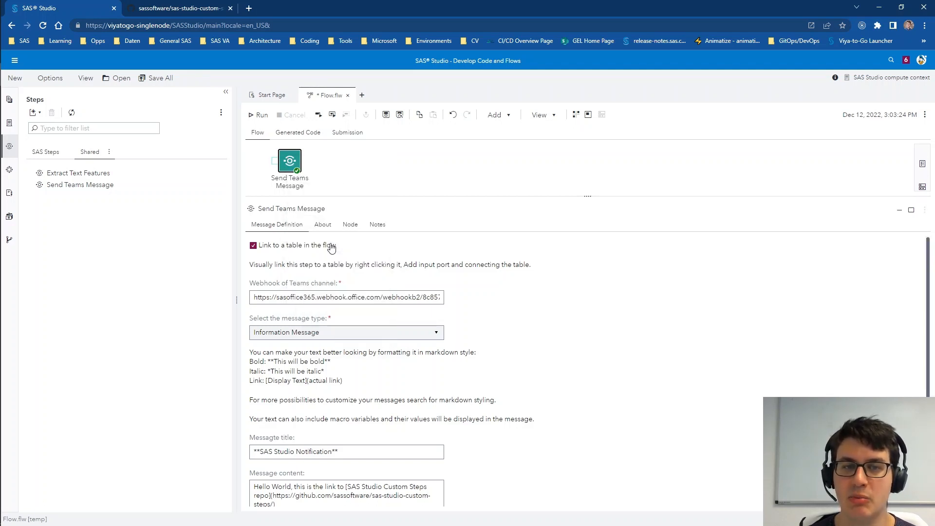
Add the AIR table from the SASHELP library to the flow, connected to the Send Teams Message input port, and arrange the nodes.
{"action": "left_click", "coordinate": [9, 216]}
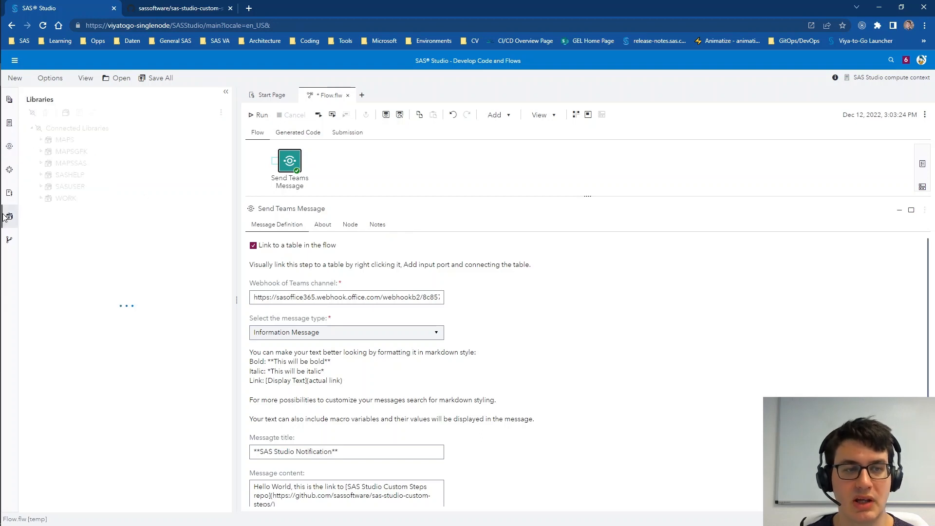
{"action": "left_click", "coordinate": [41, 175]}
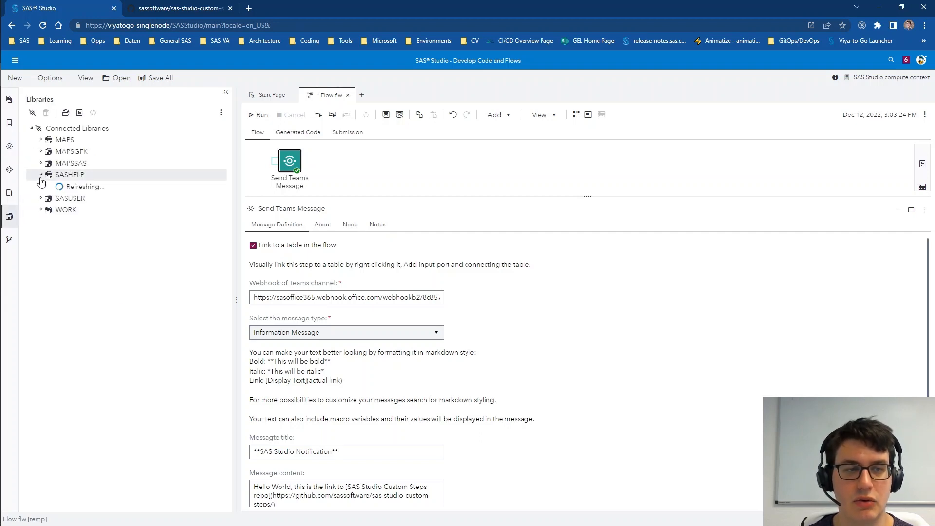
{"action": "left_click_drag", "start_coordinate": [71, 258], "coordinate": [277, 169]}
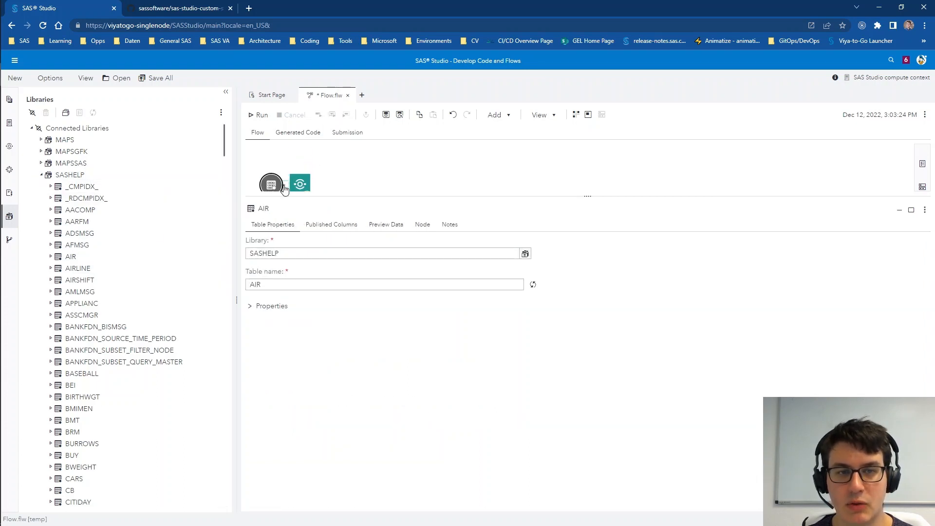
{"action": "left_click", "coordinate": [575, 116]}
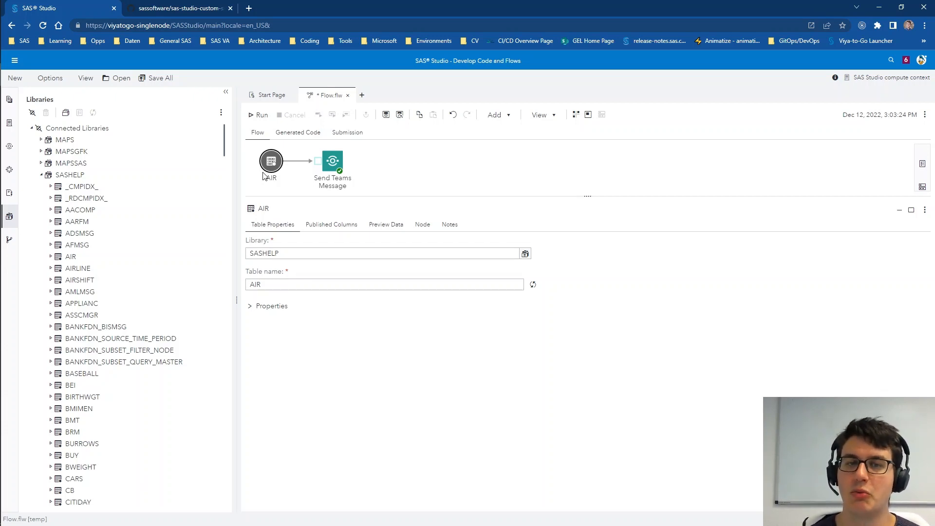
Select the Send Teams Message node and view its About information on obtaining a channel webhook.
{"action": "left_click", "coordinate": [437, 162]}
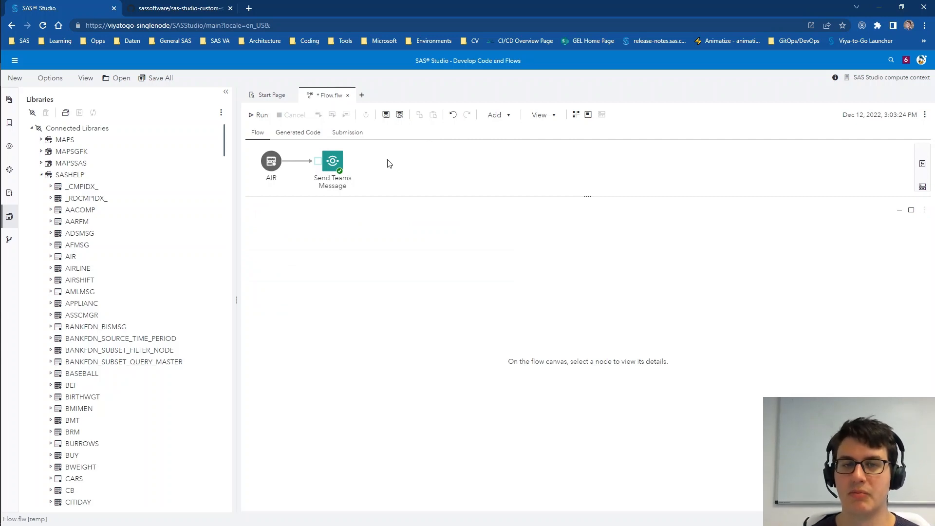
{"action": "left_click", "coordinate": [332, 160]}
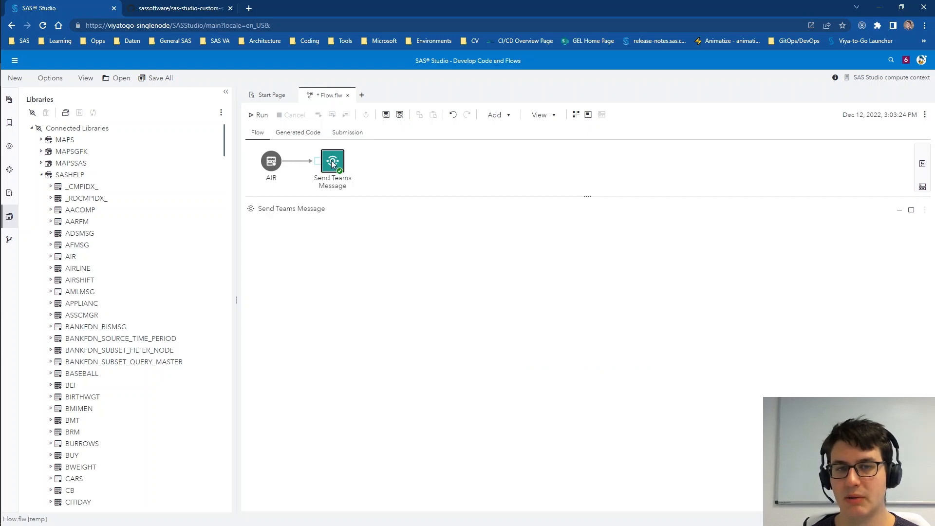
{"action": "left_click", "coordinate": [322, 227]}
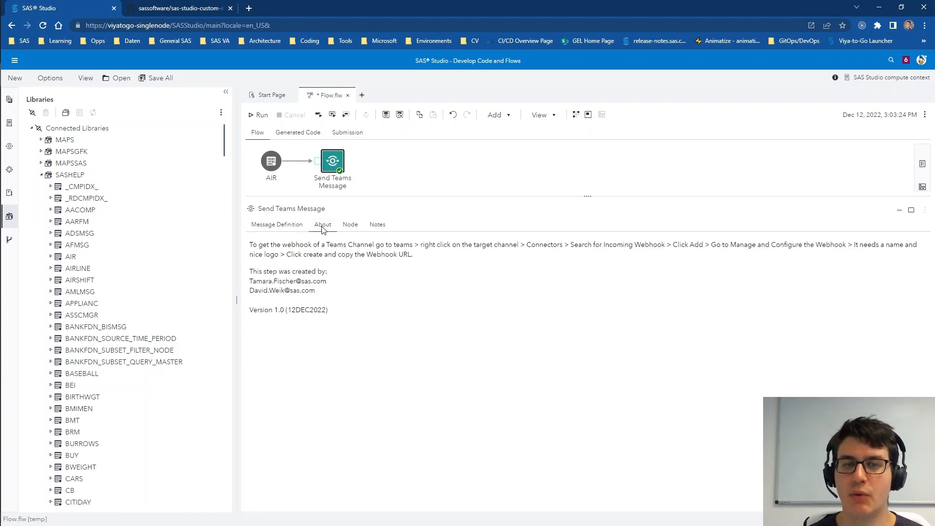